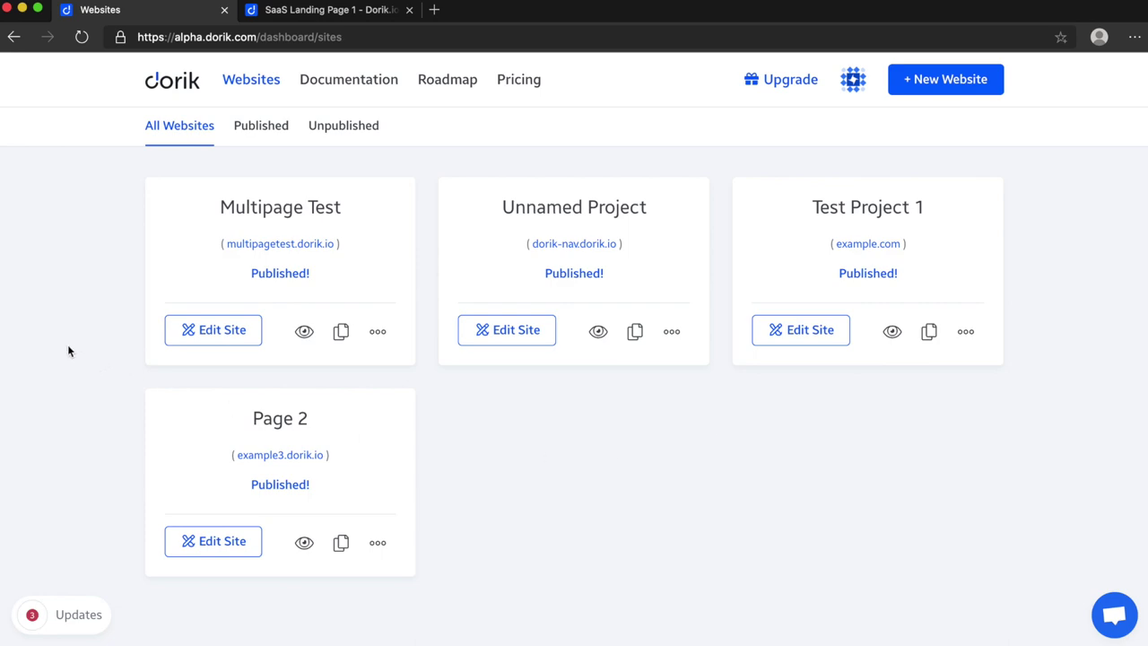
Step: Open the Multipage Test site from the Websites dashboard to edit its Home page
click(226, 330)
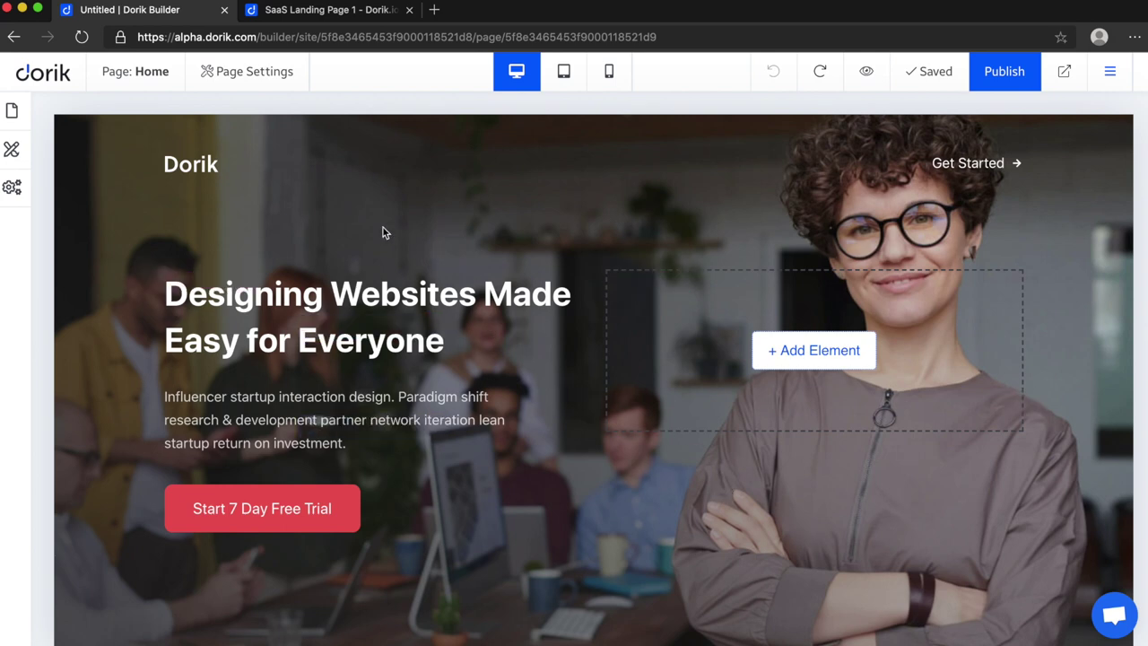
click(12, 110)
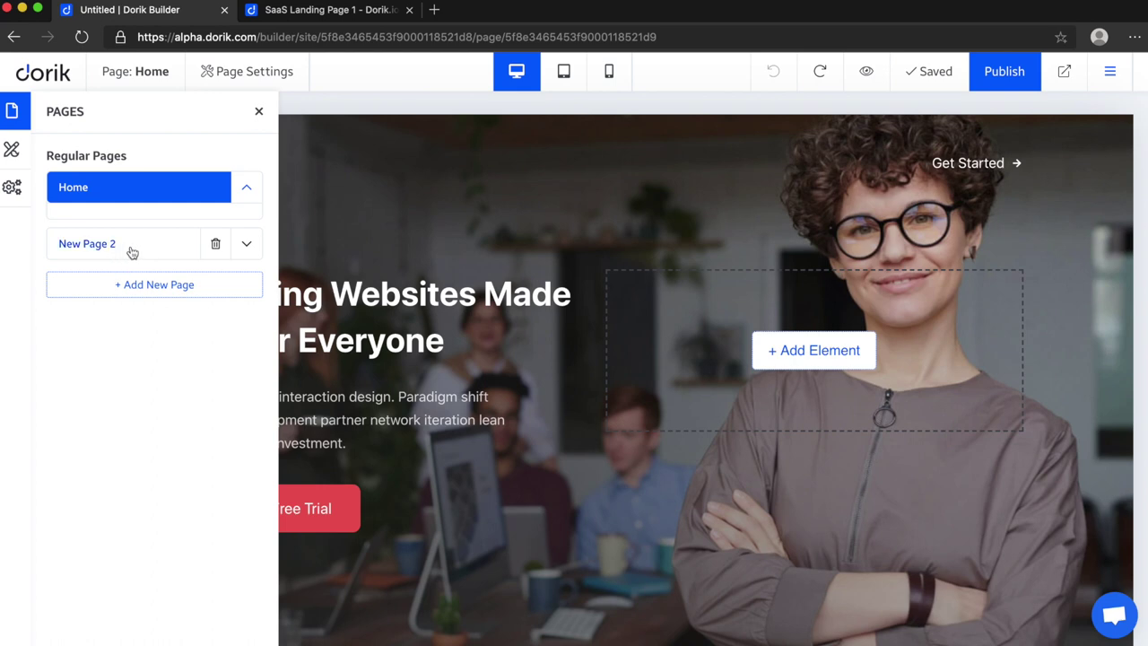
click(258, 111)
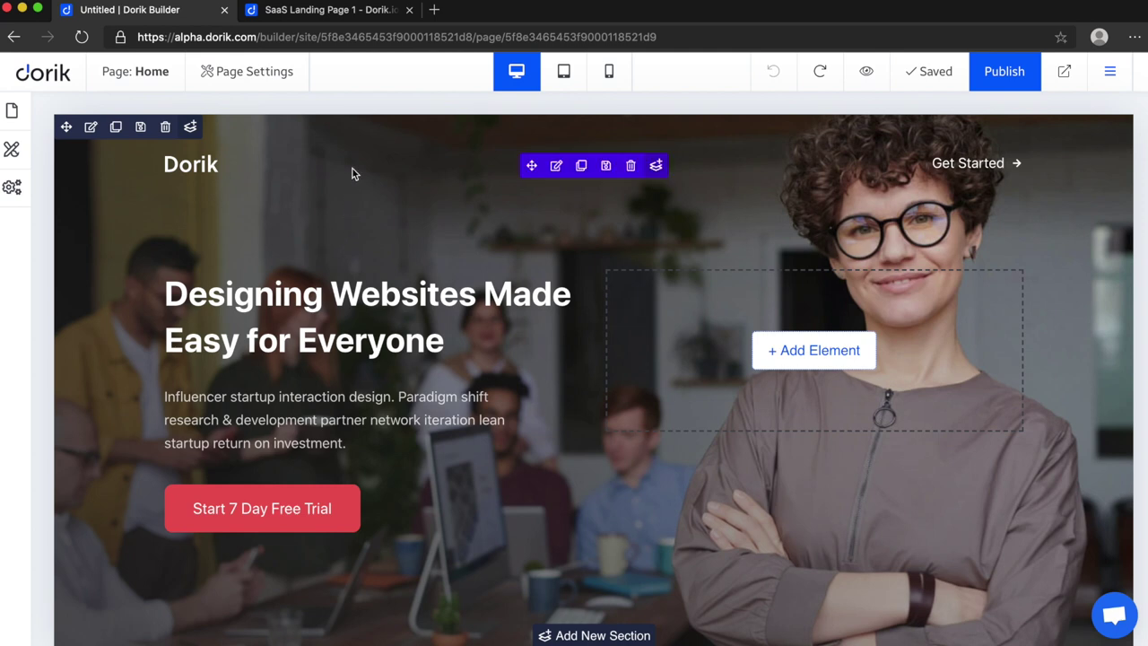
click(332, 10)
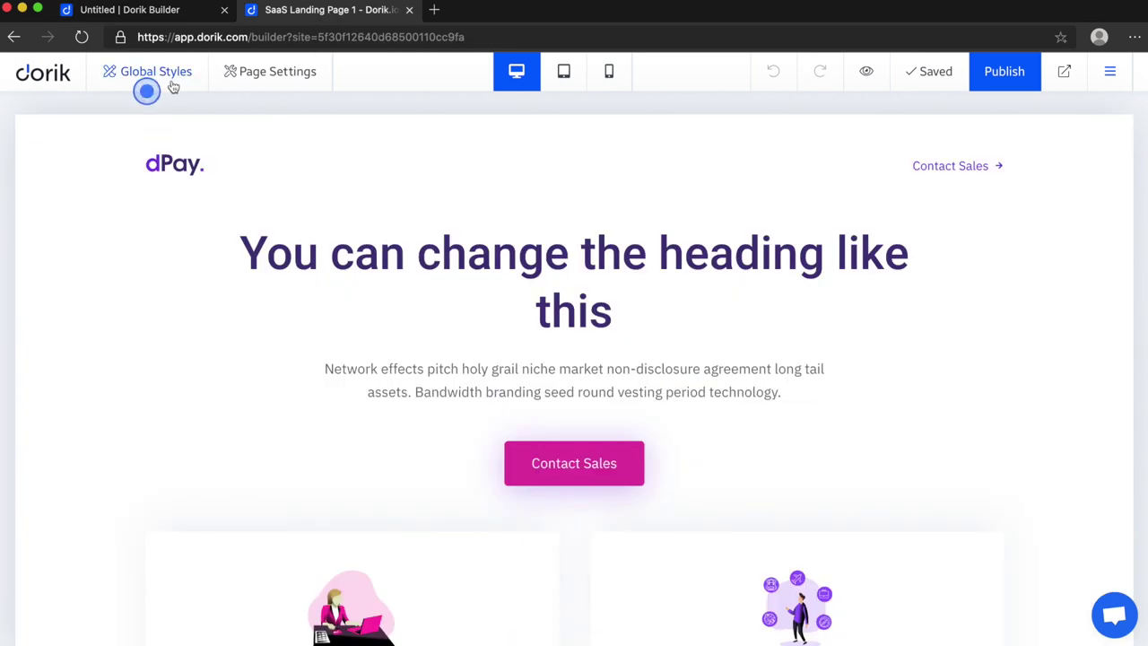
click(176, 8)
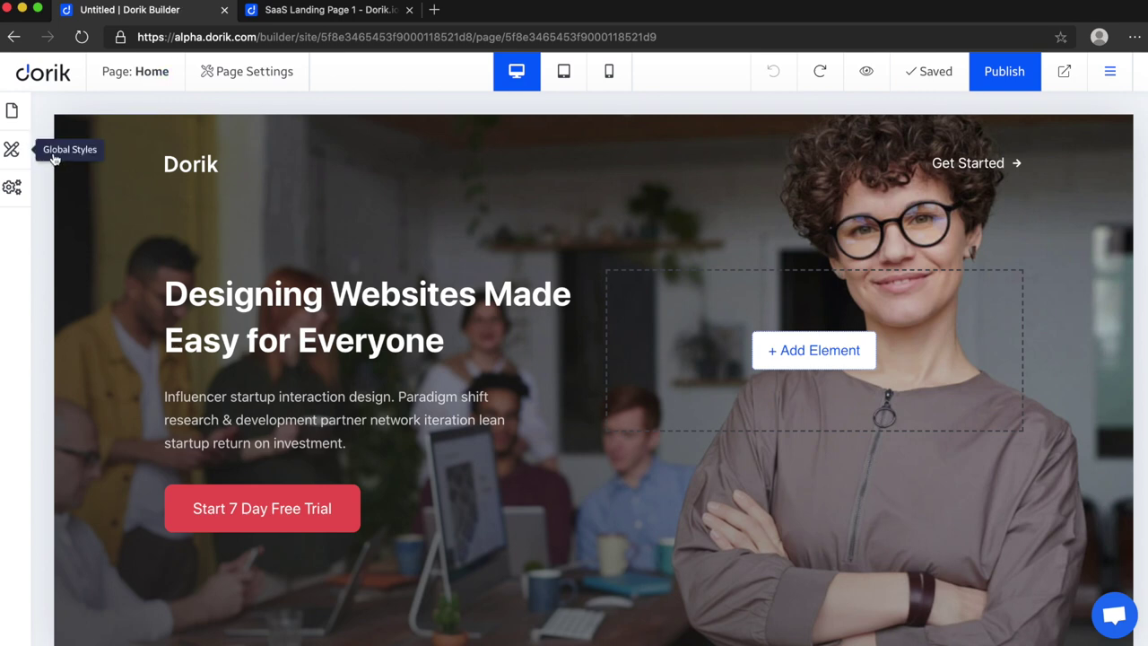
click(18, 152)
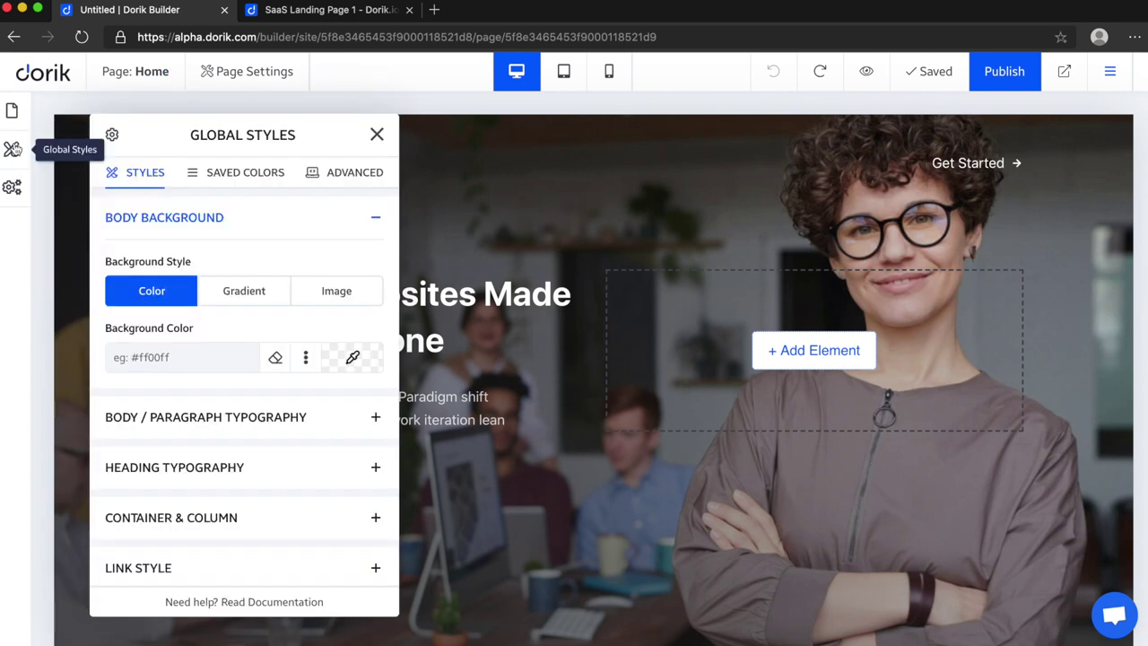
click(376, 136)
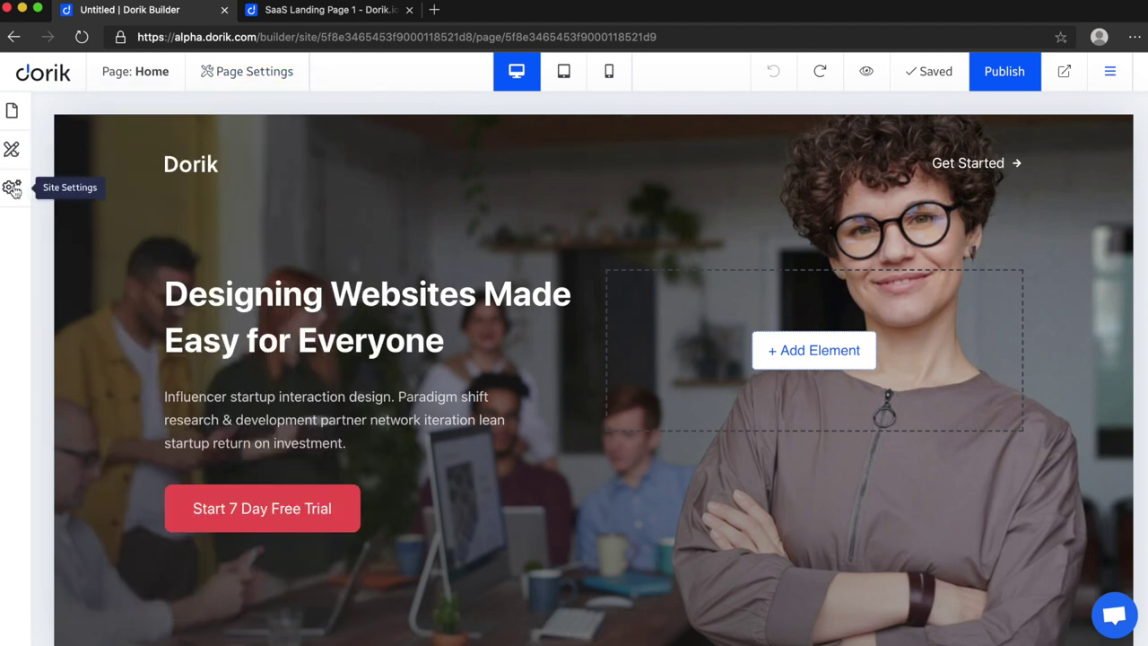
click(275, 88)
Step: Review the Home page's social media and custom header/footer code settings, then close them
drag(158, 139, 291, 153)
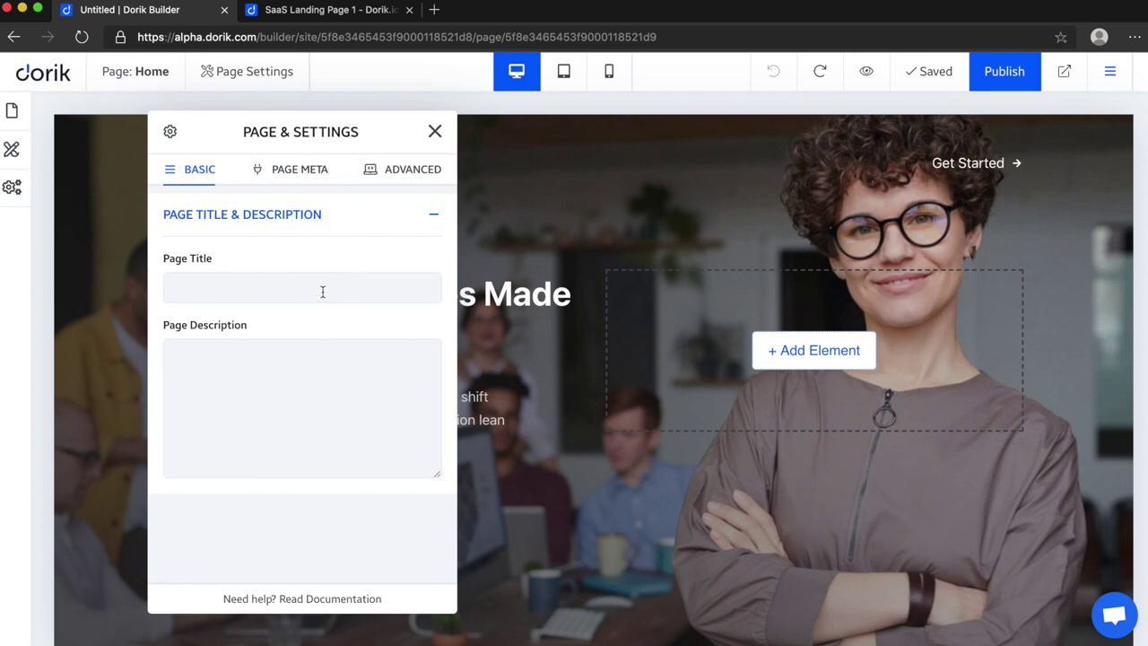
click(319, 169)
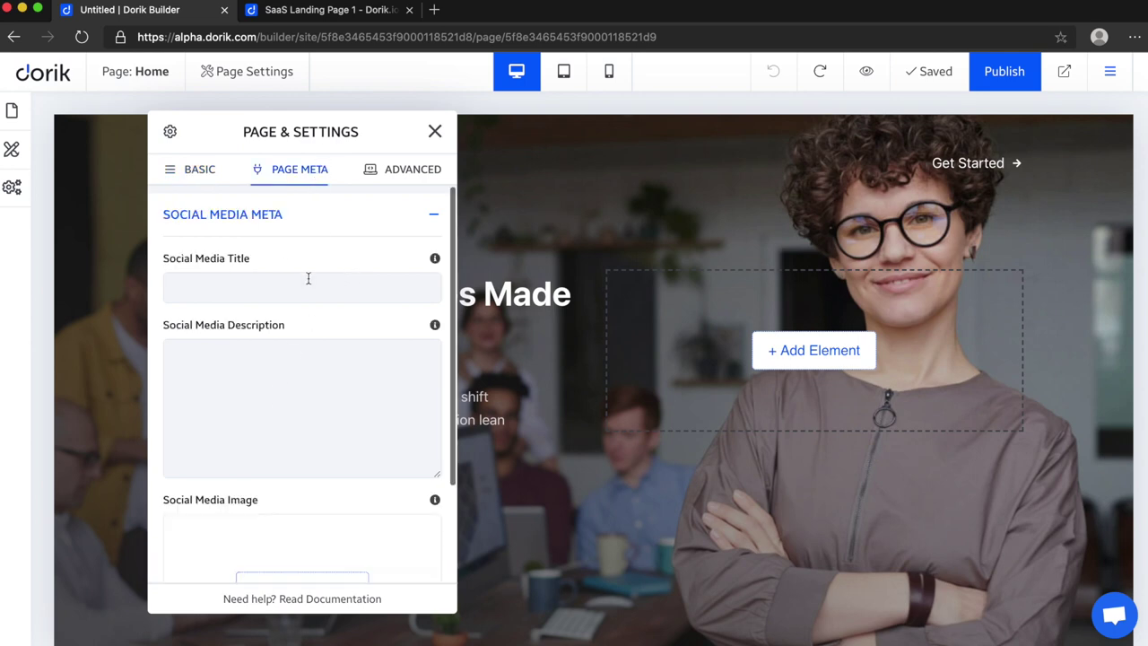
scroll(324, 274, down, 3)
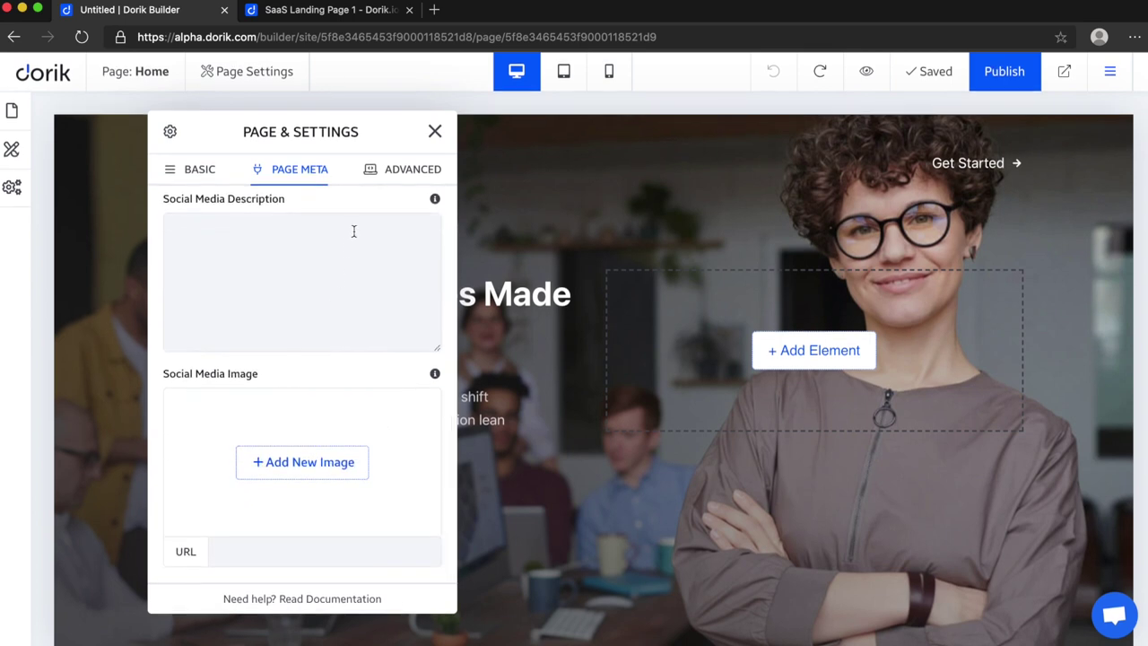
click(402, 175)
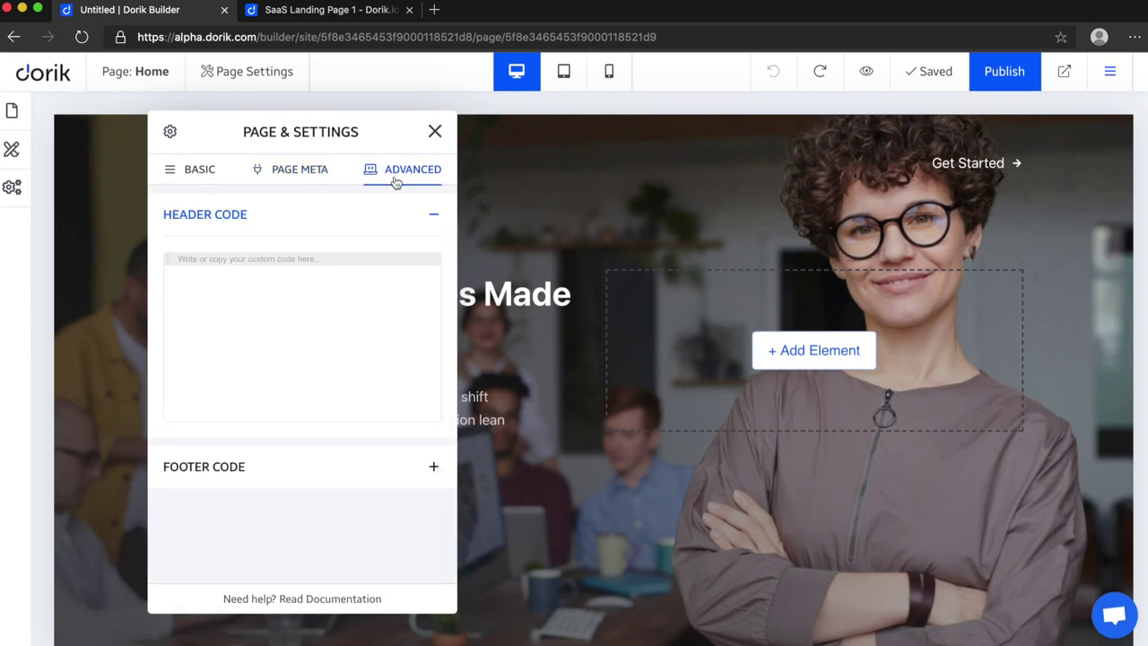
click(340, 466)
scroll(332, 422, up, 3)
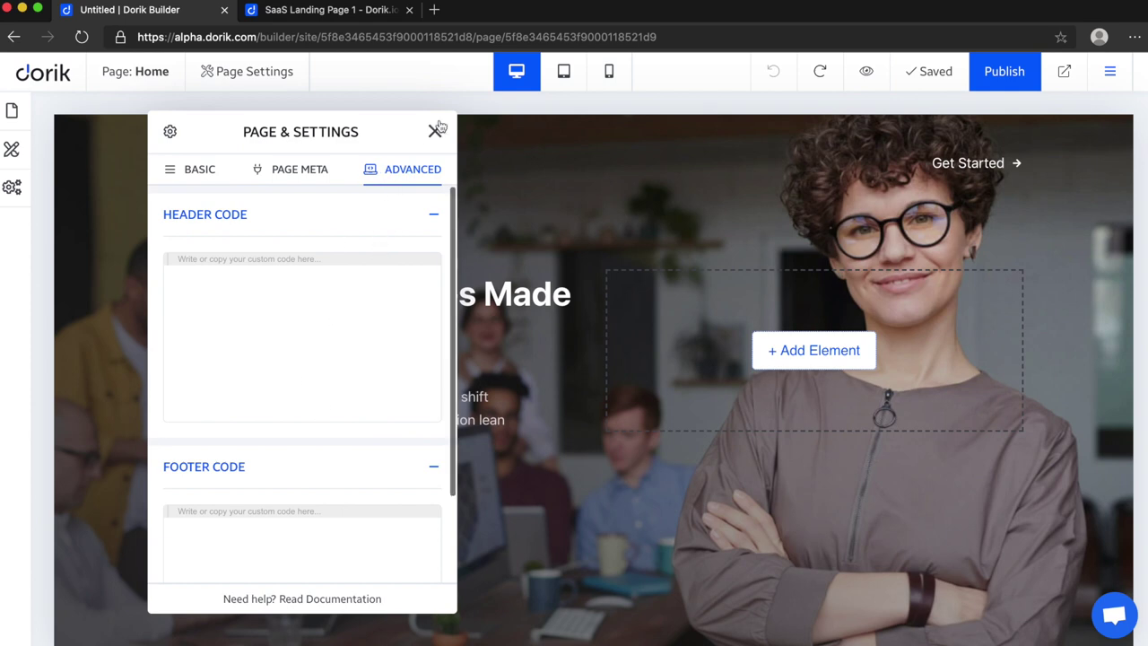
click(434, 131)
Step: Switch to New Page 2 from the Pages list and check its custom code settings
click(12, 110)
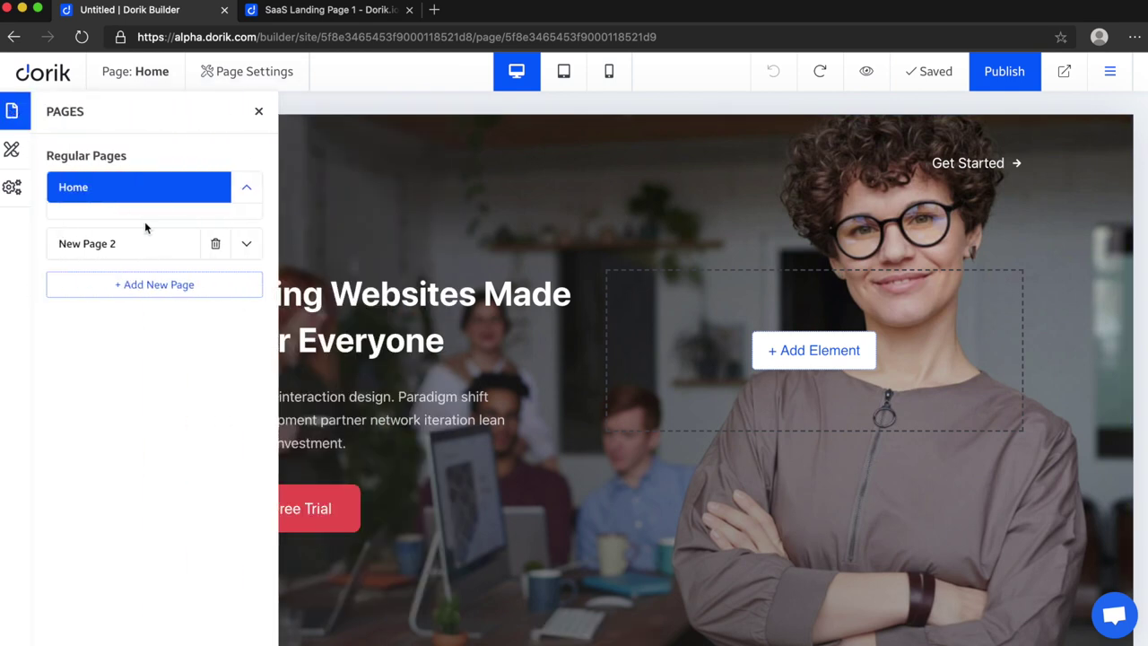
click(131, 249)
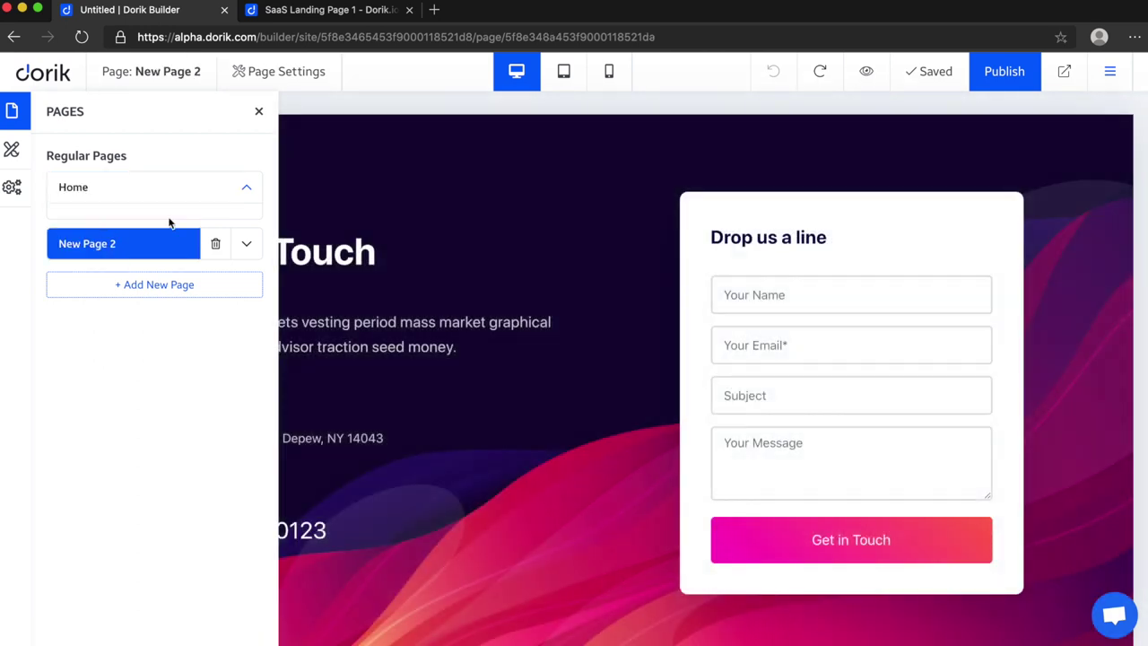
click(256, 113)
click(278, 76)
click(260, 172)
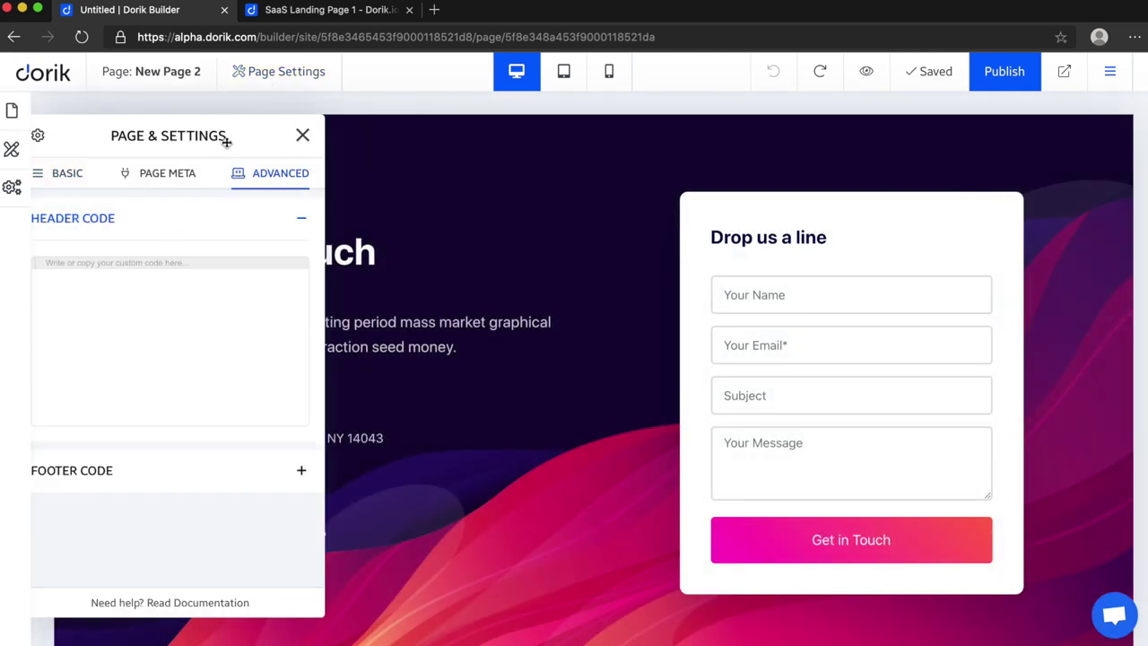
drag(199, 136, 298, 140)
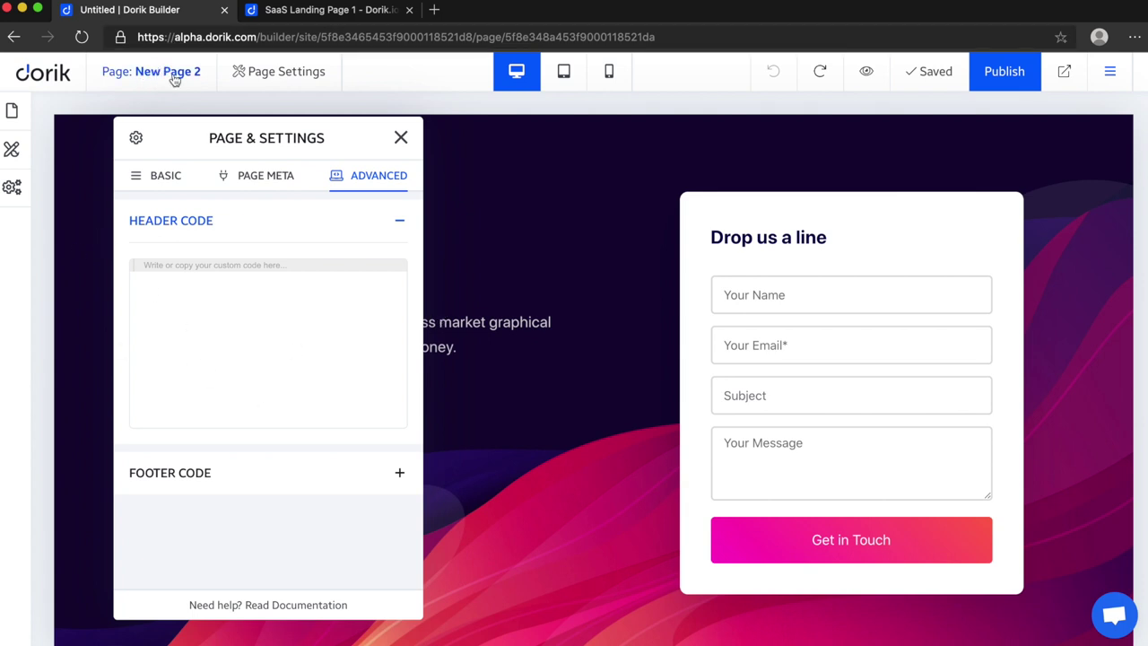
click(401, 141)
Step: Inspect the site's Analytics integration fields and the empty Advanced Header and Footer Code sections
click(5, 195)
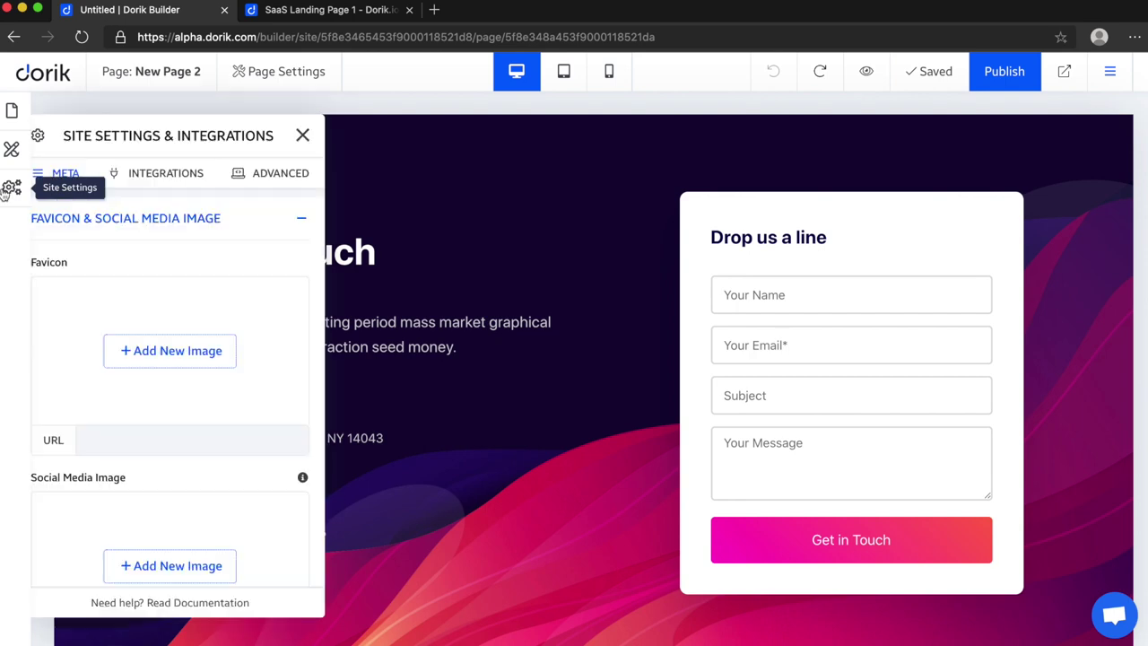
drag(115, 132, 252, 132)
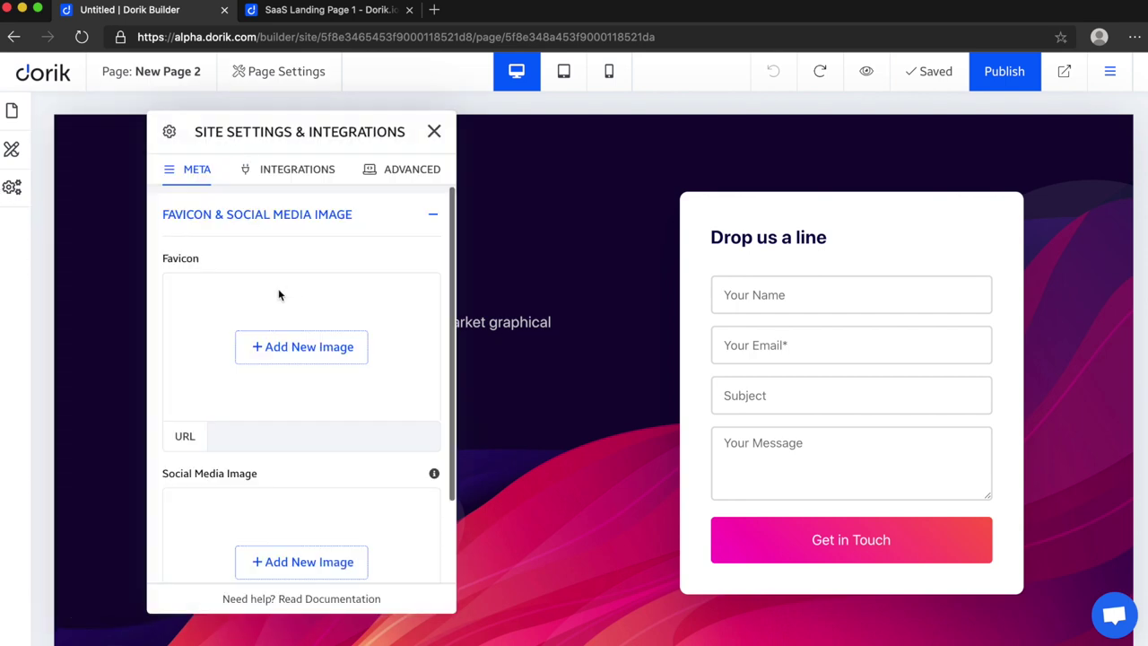
scroll(280, 321, down, 1)
scroll(279, 322, down, 2)
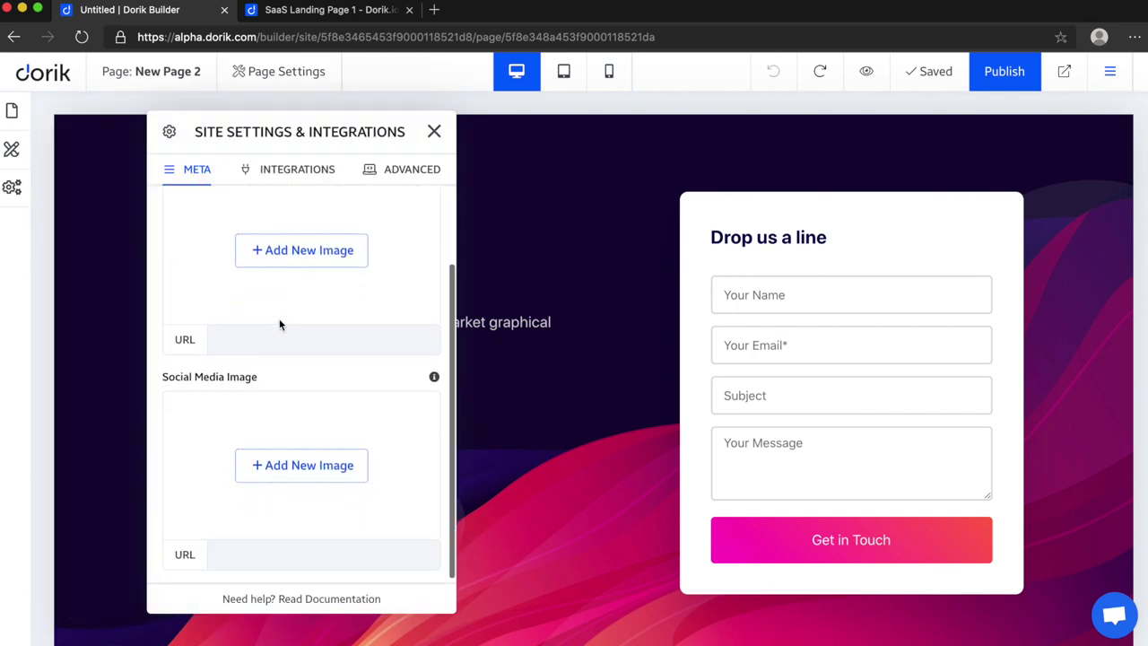
scroll(279, 324, up, 3)
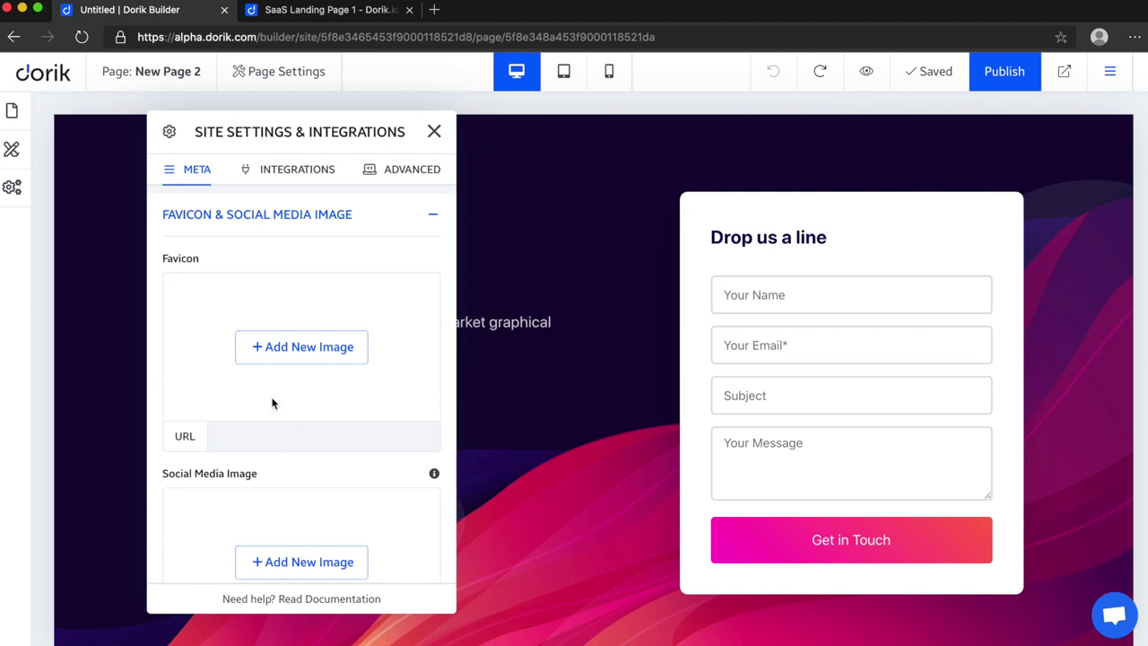
click(295, 173)
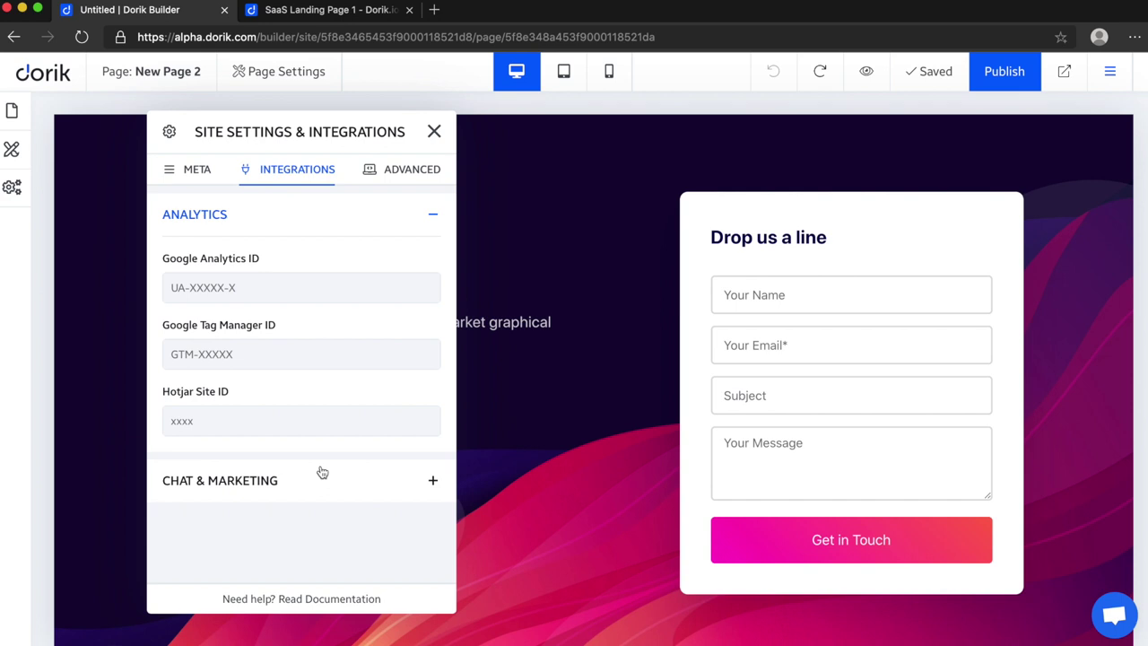
click(399, 173)
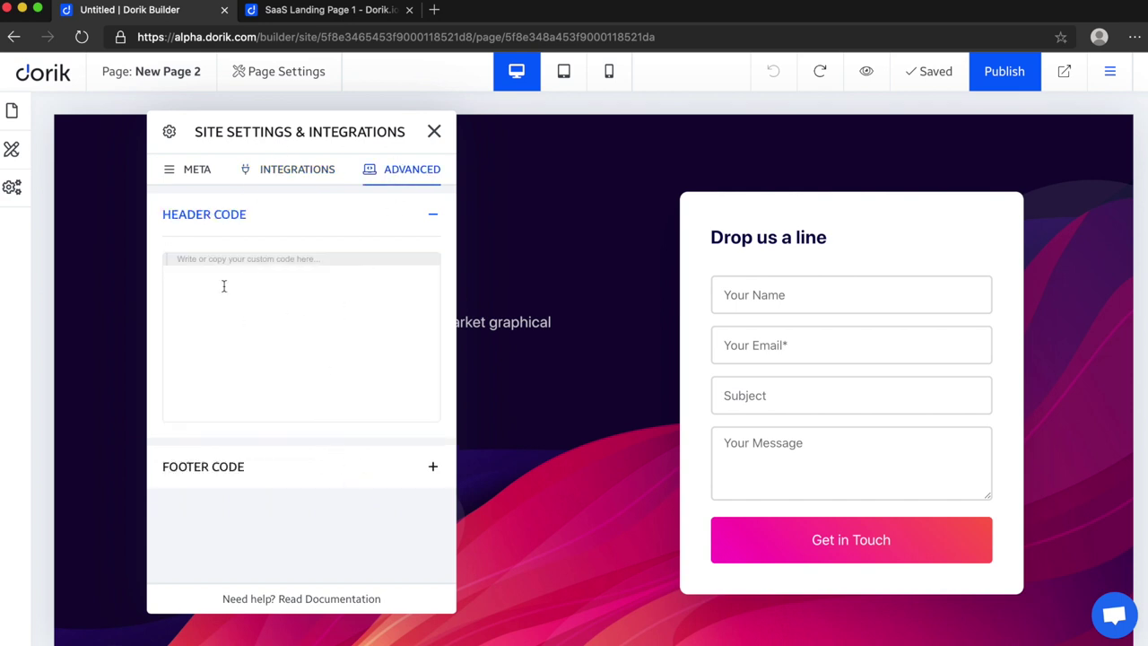
click(351, 479)
scroll(245, 409, up, 5)
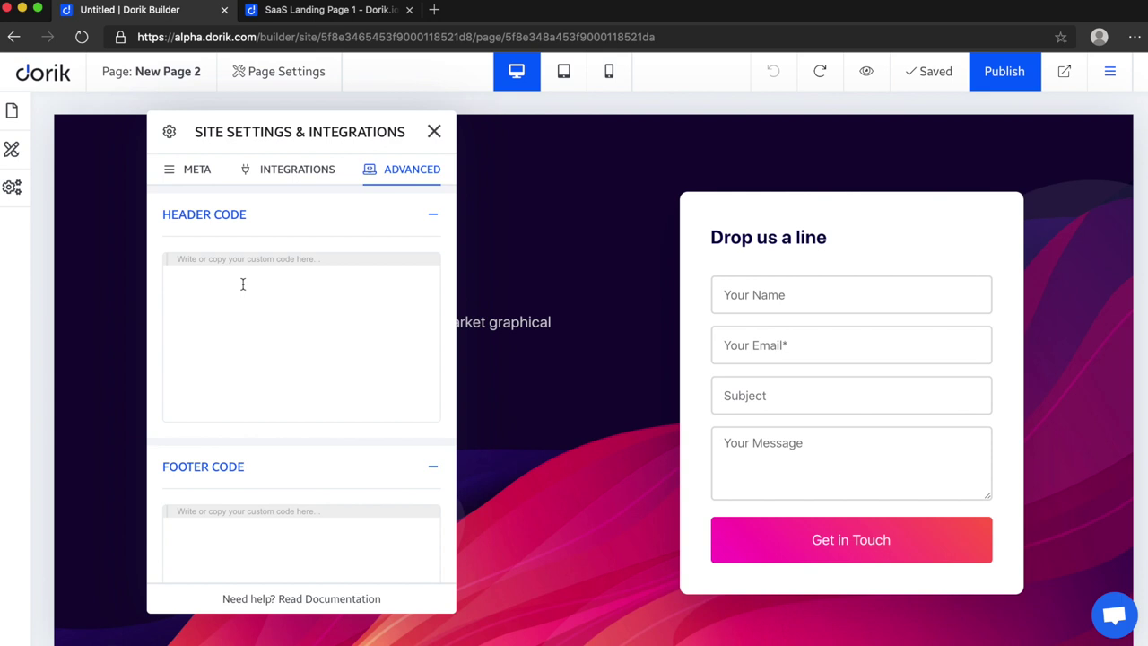
Step: Add a new page named 'New Page 3' with slug new-page-3 and save it
click(433, 132)
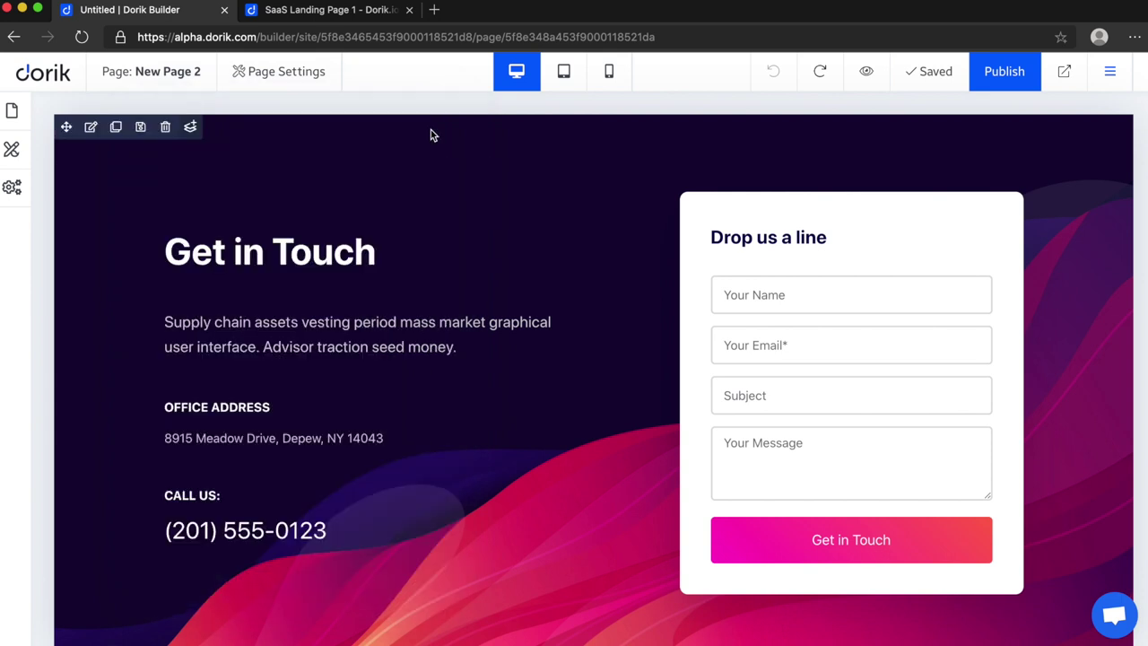
mouse_move(358, 195)
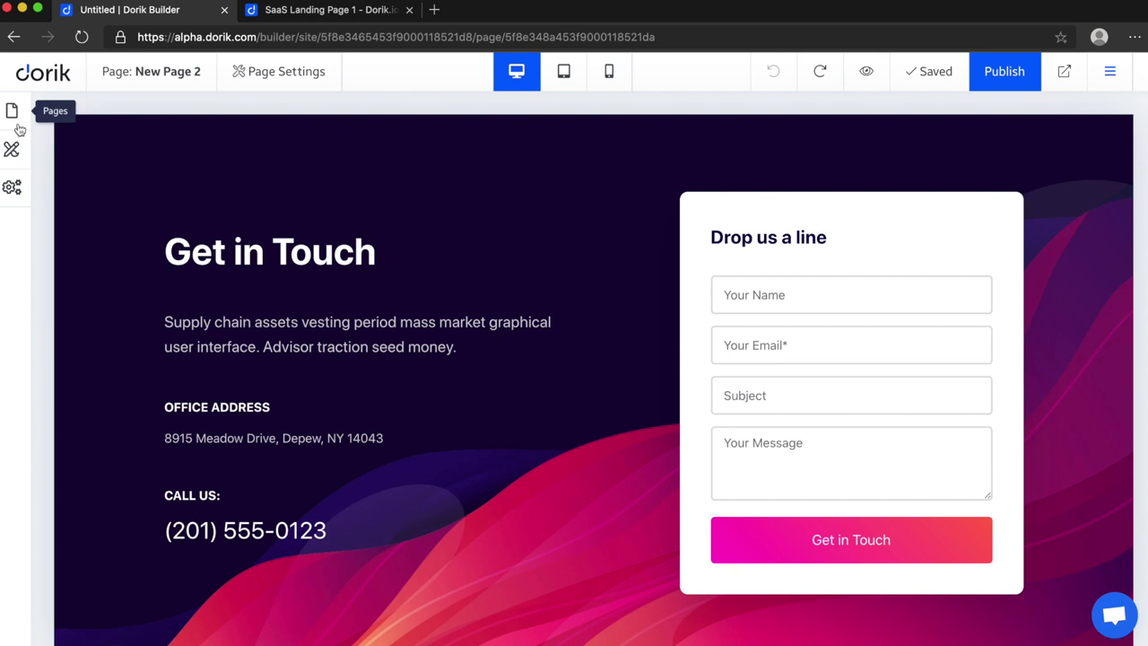
click(13, 113)
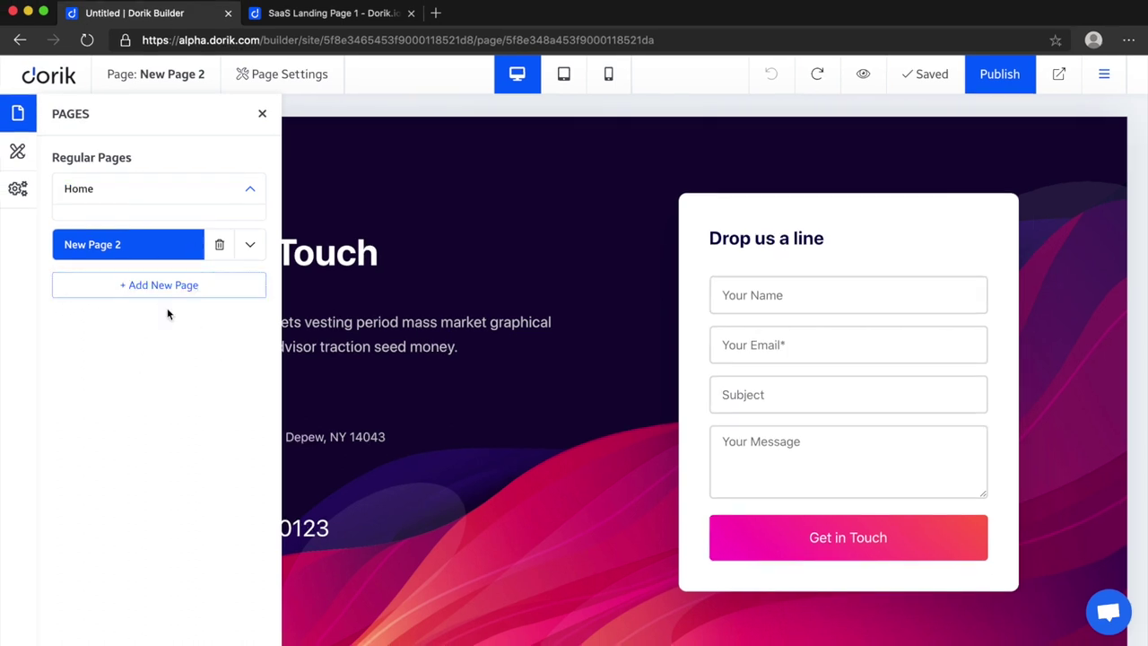
click(168, 287)
click(251, 285)
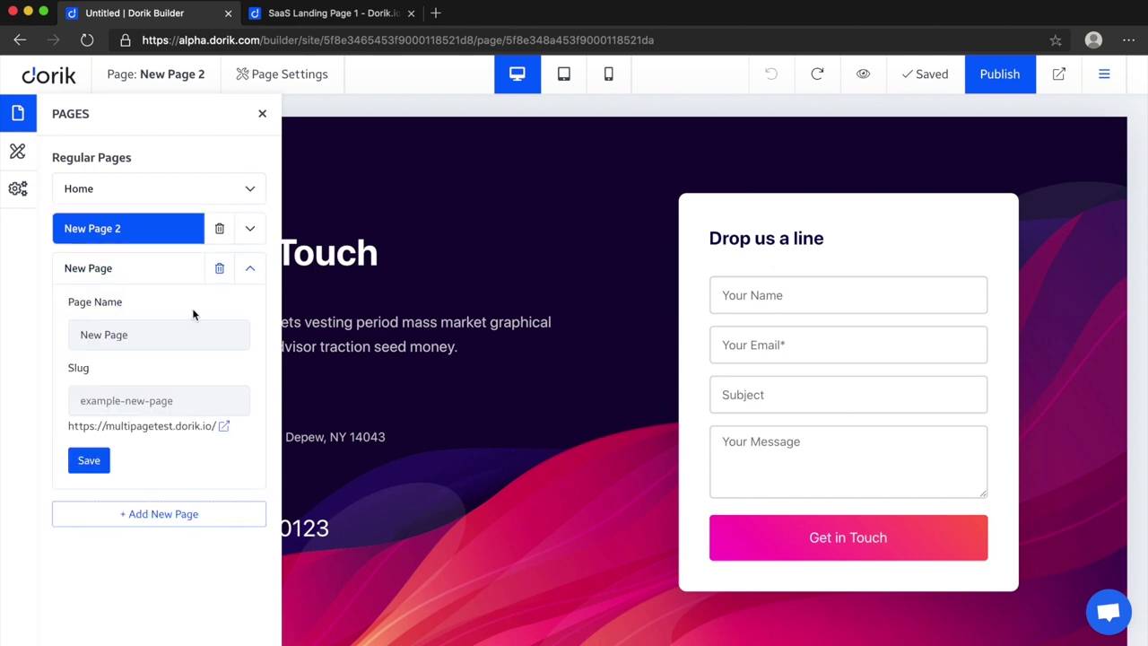
click(154, 339)
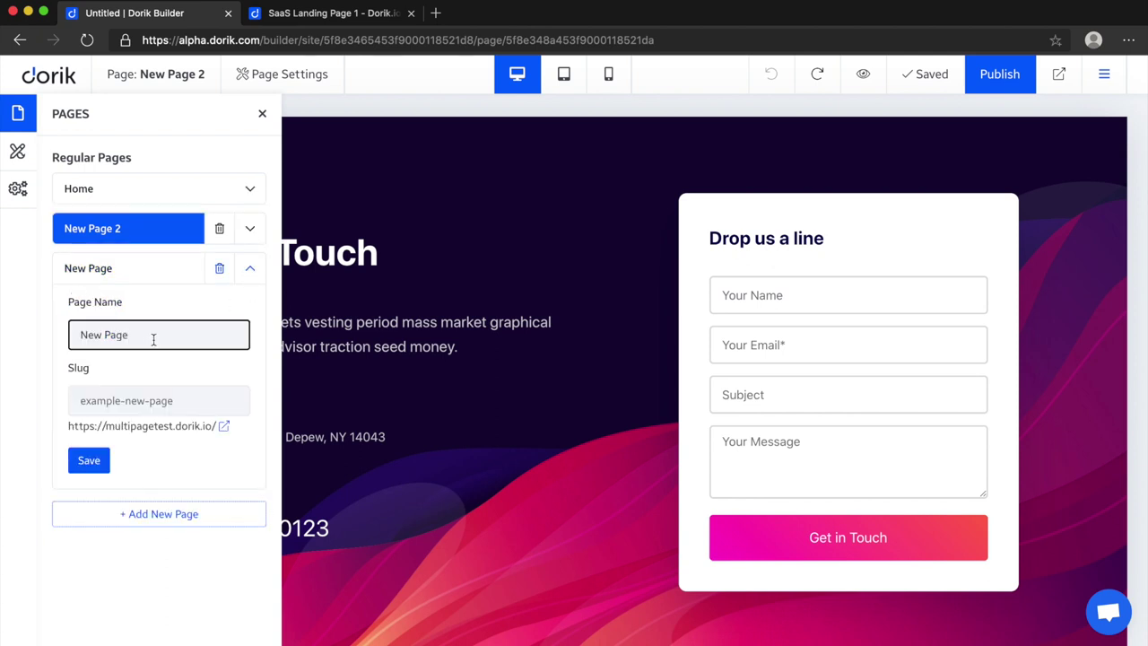
text(2)
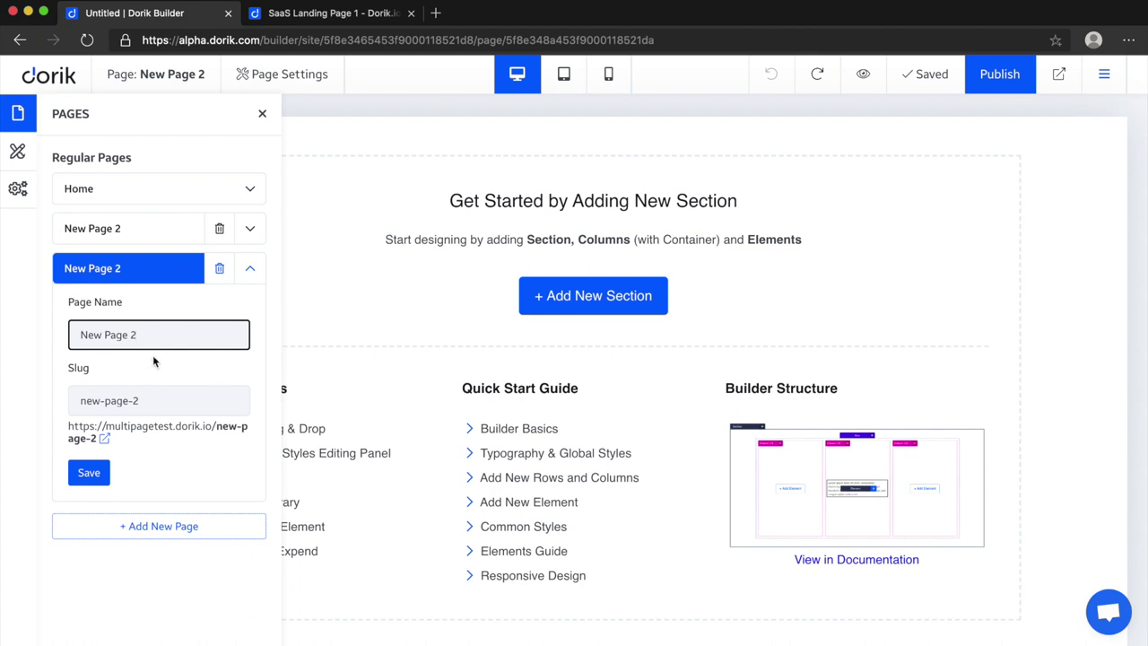
key(BackSpace)
text(3)
click(145, 460)
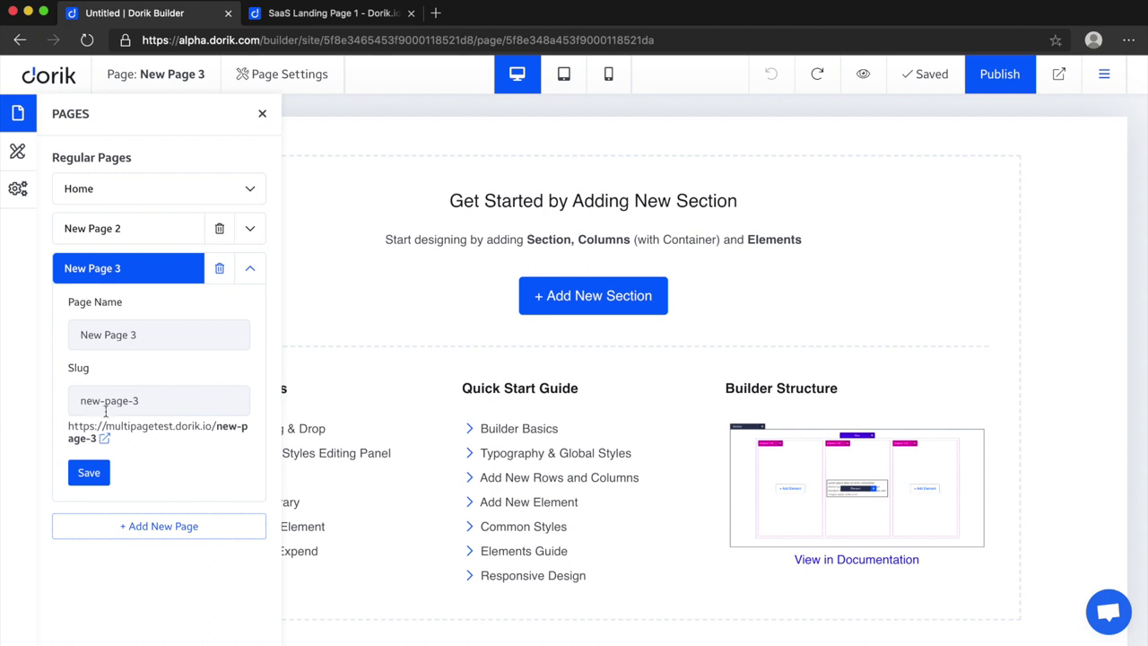
click(97, 477)
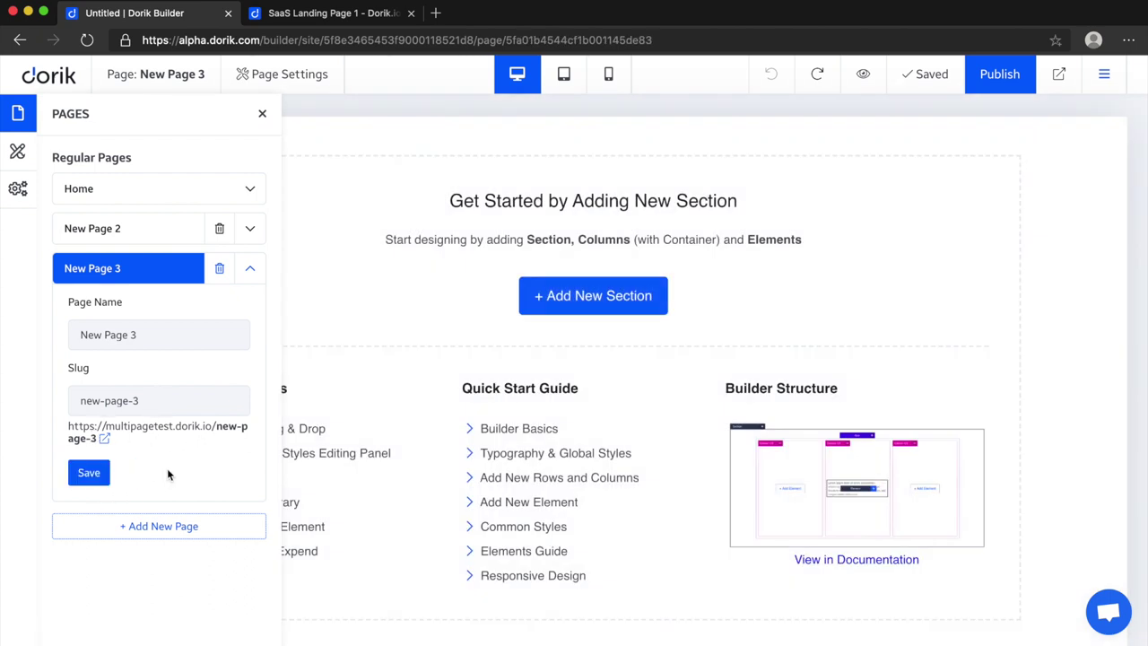
Step: Insert the Section Library's 'Join 15,000+ Happy Leafytics Customers Worldwide' section and publish the site
click(609, 304)
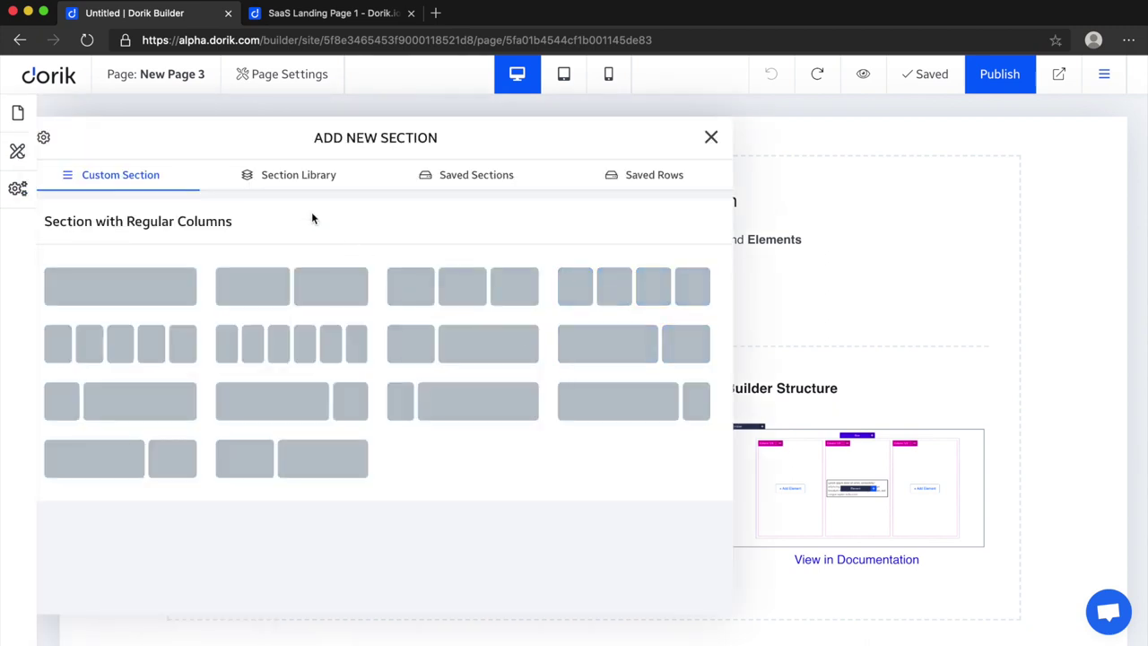
click(308, 182)
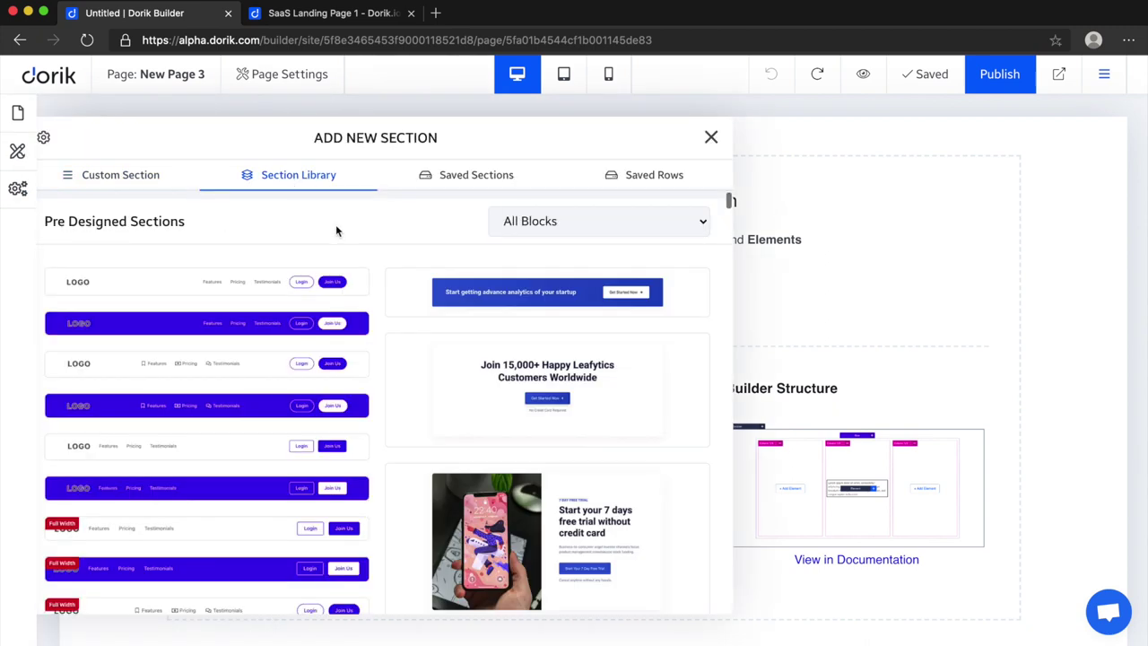
click(534, 372)
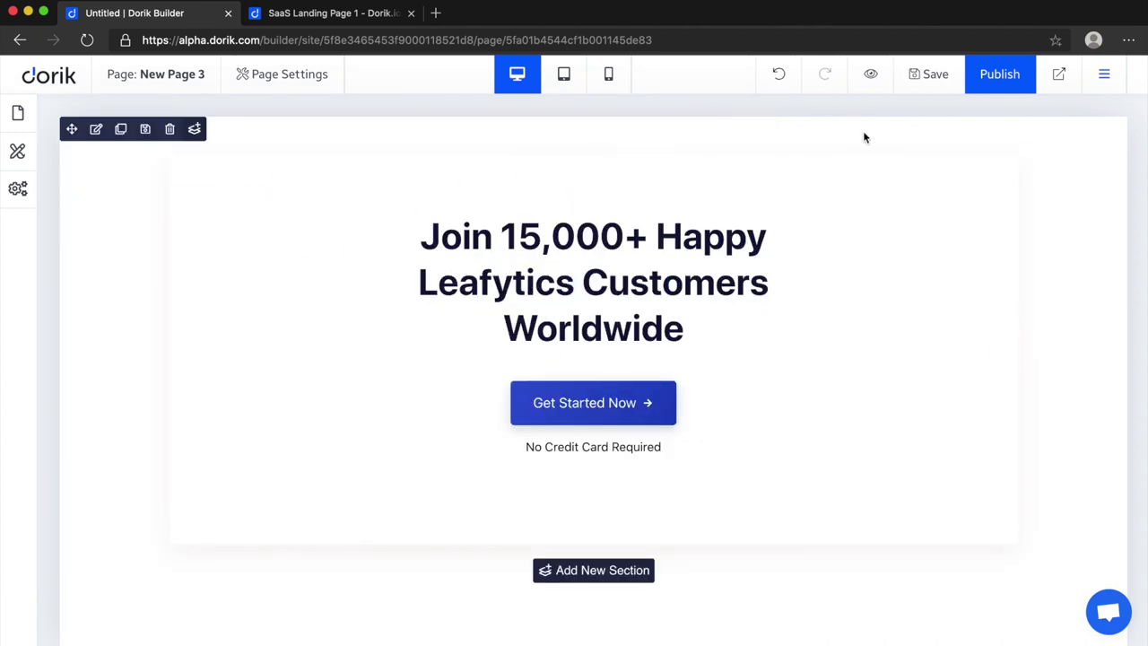
click(985, 87)
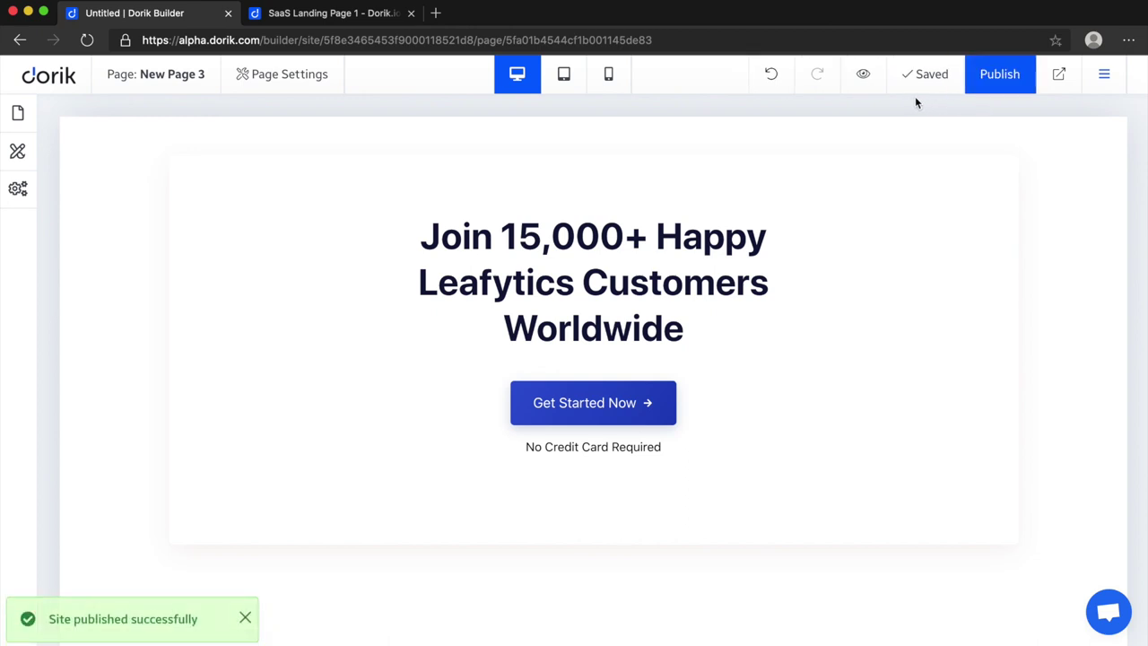
click(17, 113)
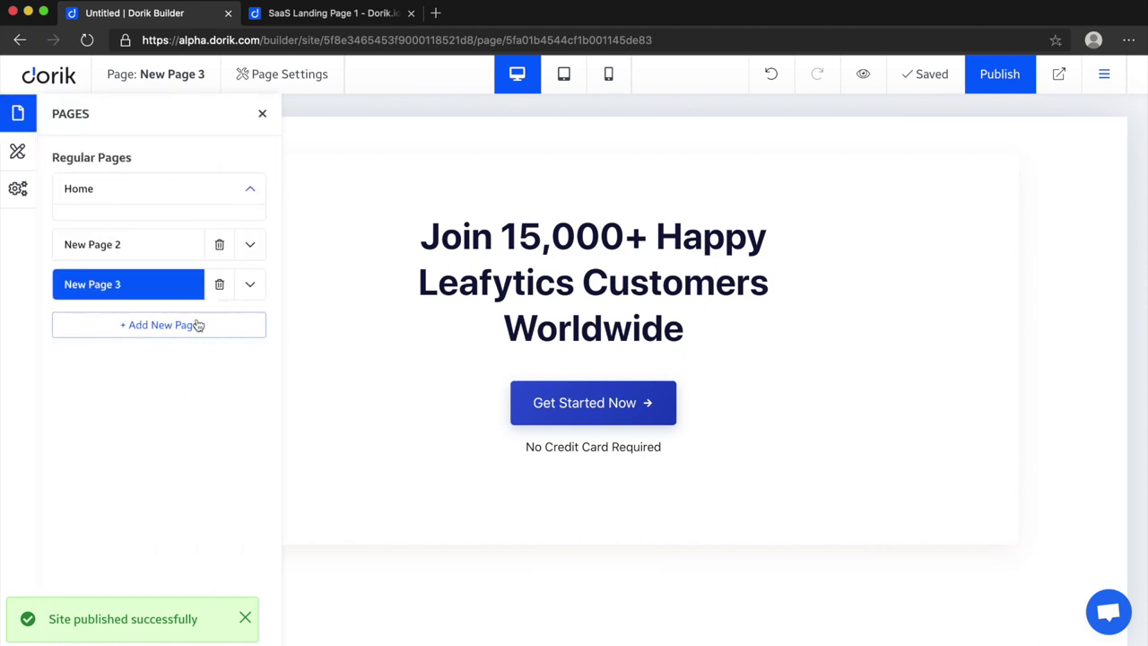
Step: View the live new-page-3 page from its settings, then close that browser tab
click(250, 284)
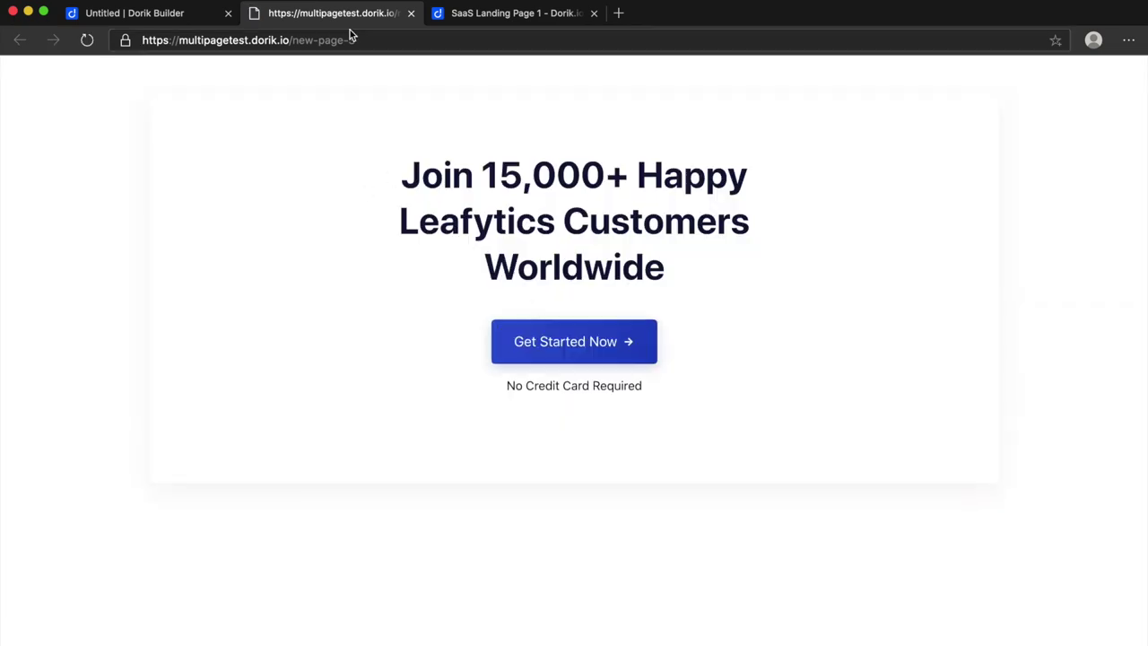
click(411, 14)
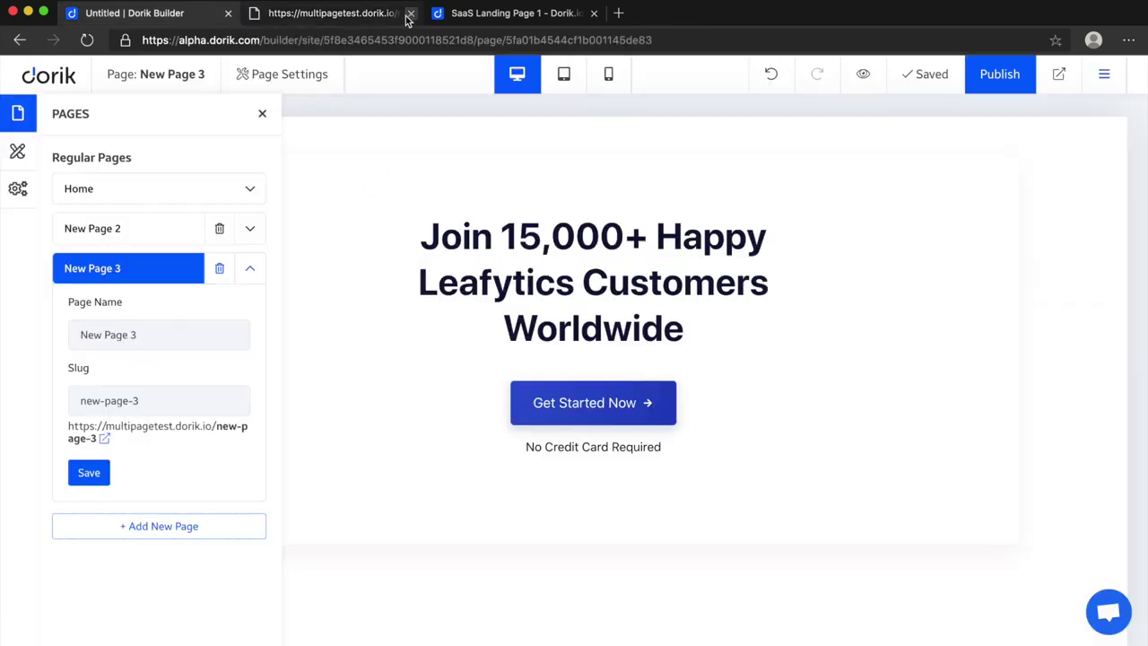
Step: Close the Pages panel, reopen it, and close it again to reveal New Page 3's canvas
click(262, 114)
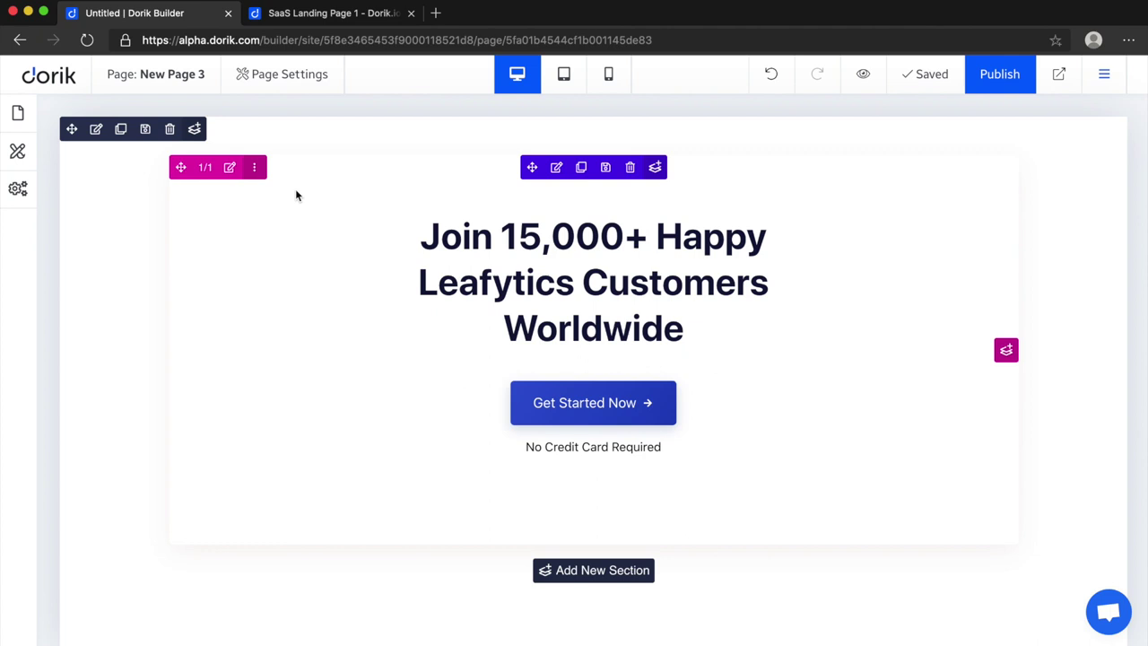
click(20, 115)
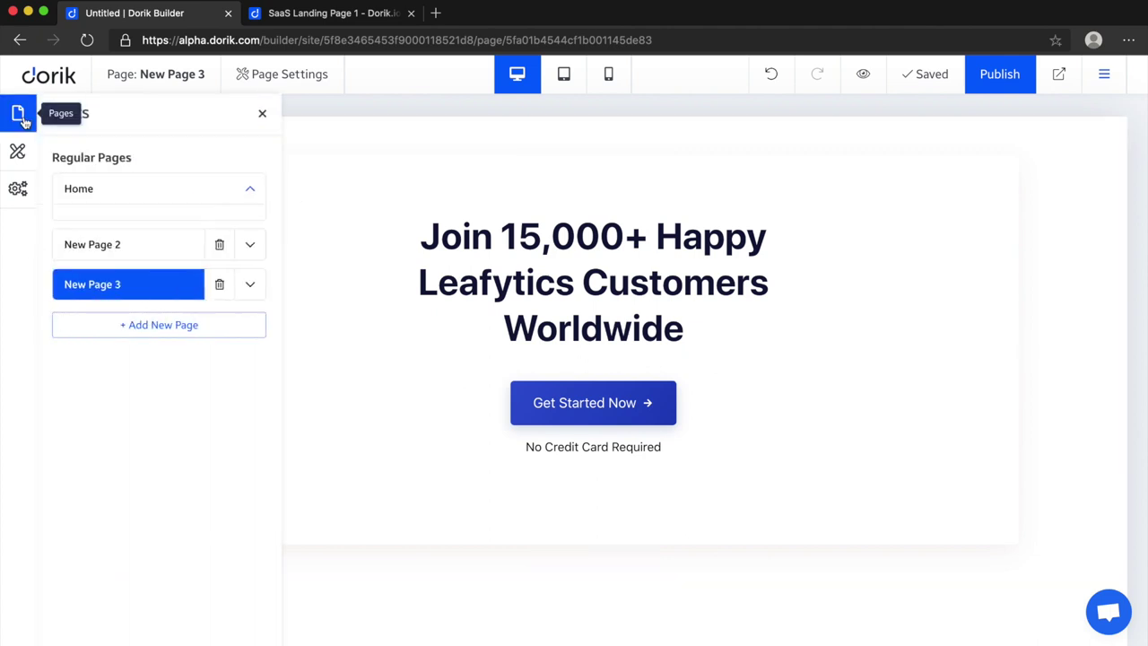
click(262, 115)
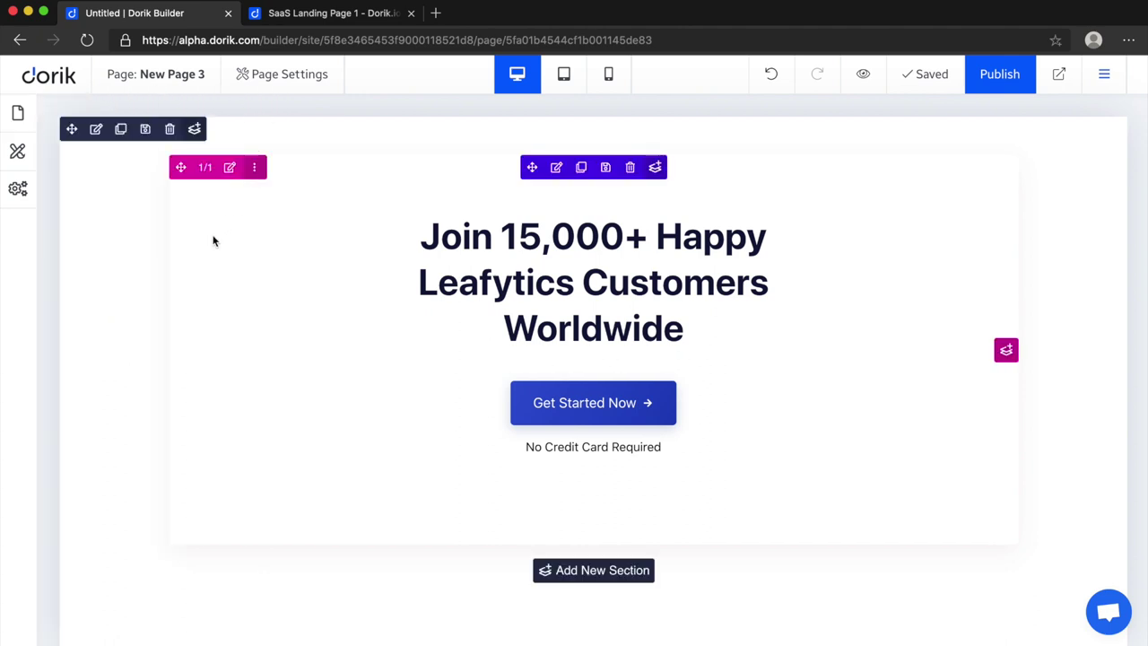